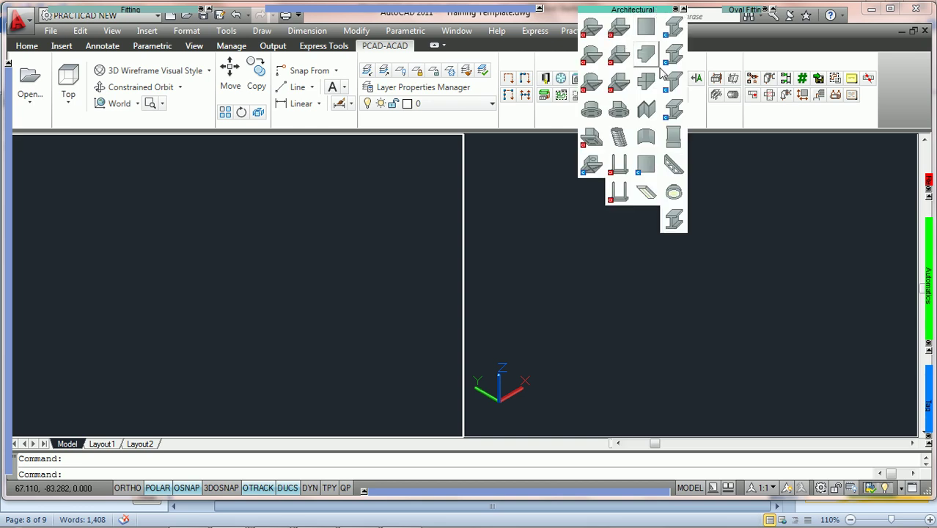
Step: Insert a default 12 x 12, 120-high wide-flange column from the Fitting flyout
left_click(673, 145)
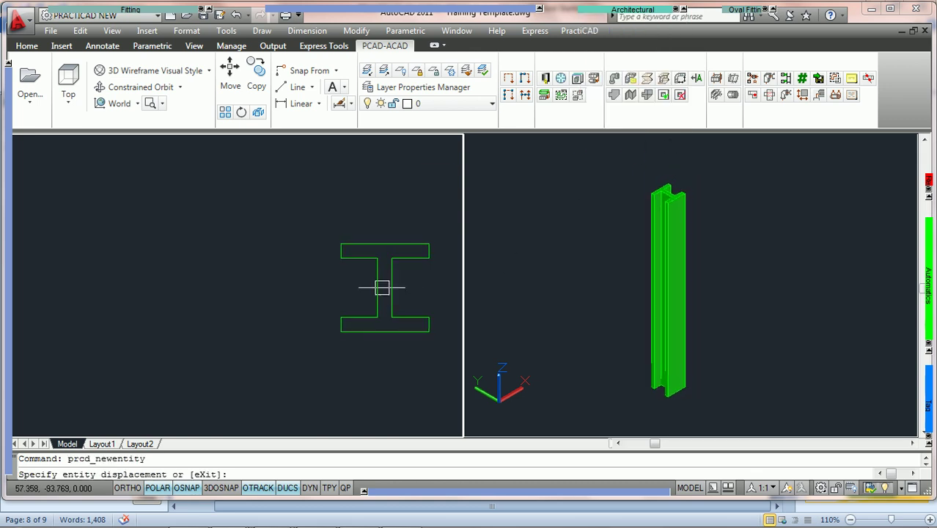
left_click(380, 282)
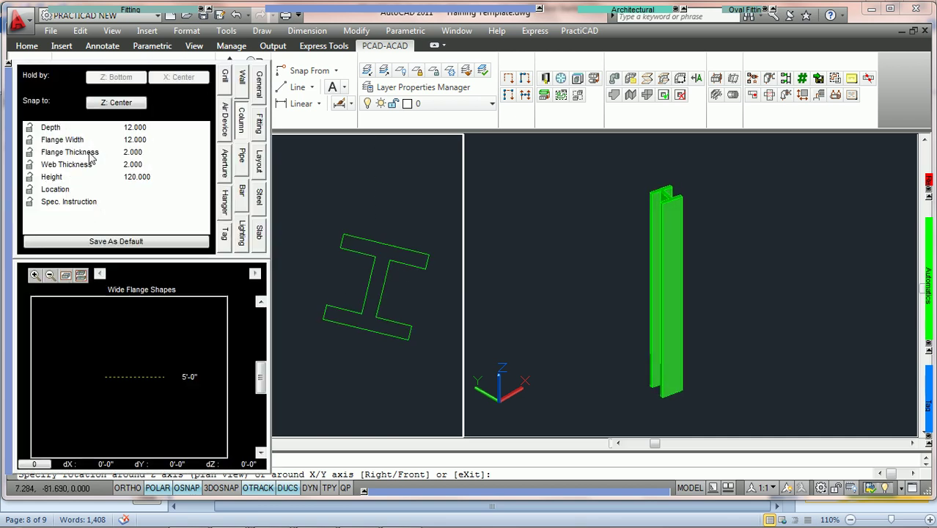
Step: Set the beam's Depth to 36 and Flange Width to 14
mouse_move(9, 220)
left_click(149, 129)
scroll(151, 128, "up", 5)
scroll(151, 129, "up", 5)
scroll(151, 128, "up", 5)
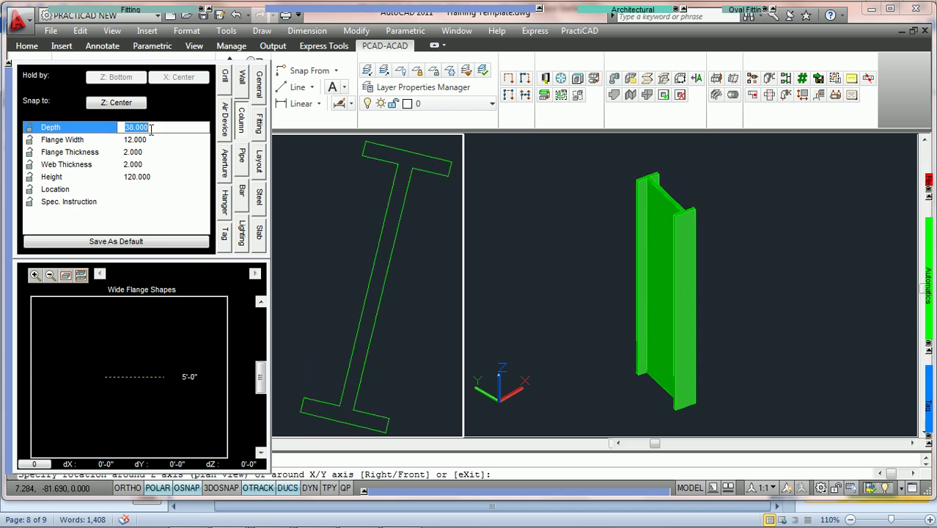
scroll(150, 128, "down", 2)
left_click(150, 141)
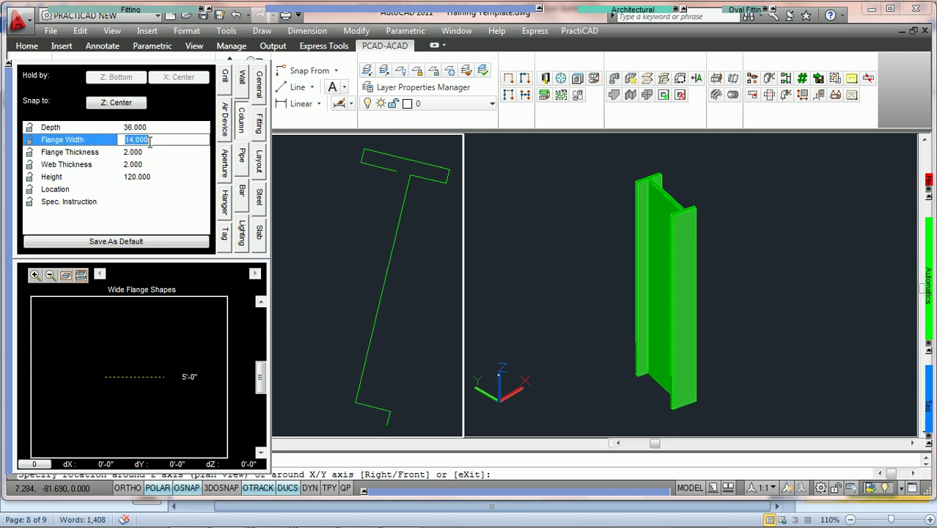
scroll(151, 141, "up", 4)
scroll(150, 141, "up", 3)
scroll(151, 140, "up", 3)
scroll(150, 141, "down", 4)
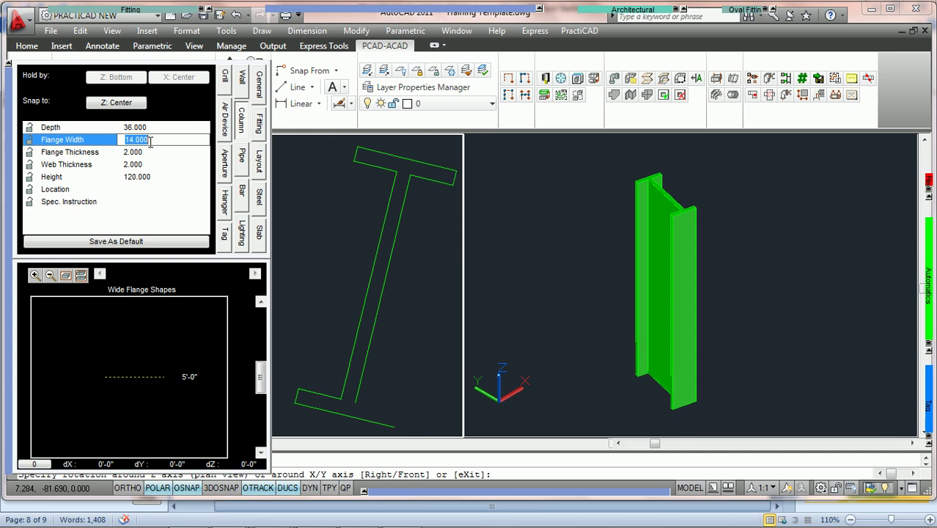
scroll(151, 140, "down", 2)
scroll(150, 141, "down", 2)
Step: Keep flange and web thickness at 2 and set the Height to 134
left_click(151, 153)
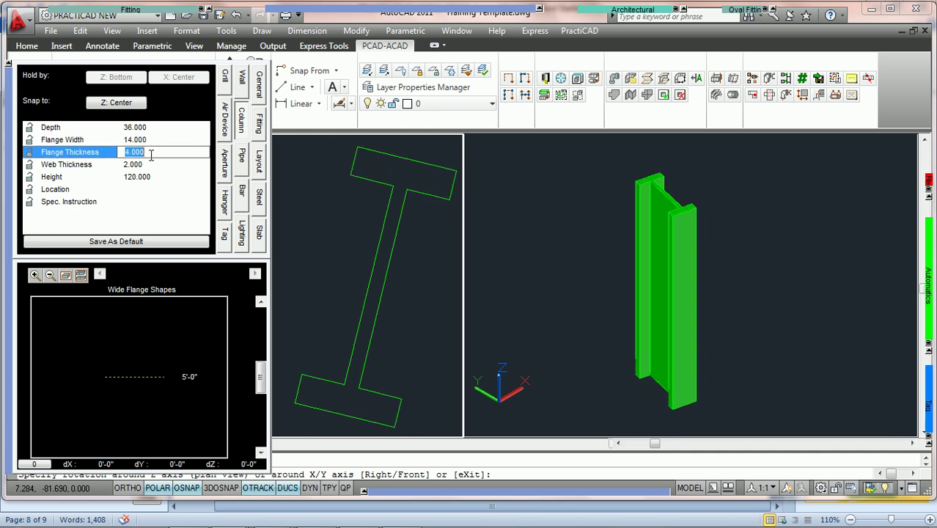
scroll(151, 152, "up", 3)
scroll(150, 152, "down", 3)
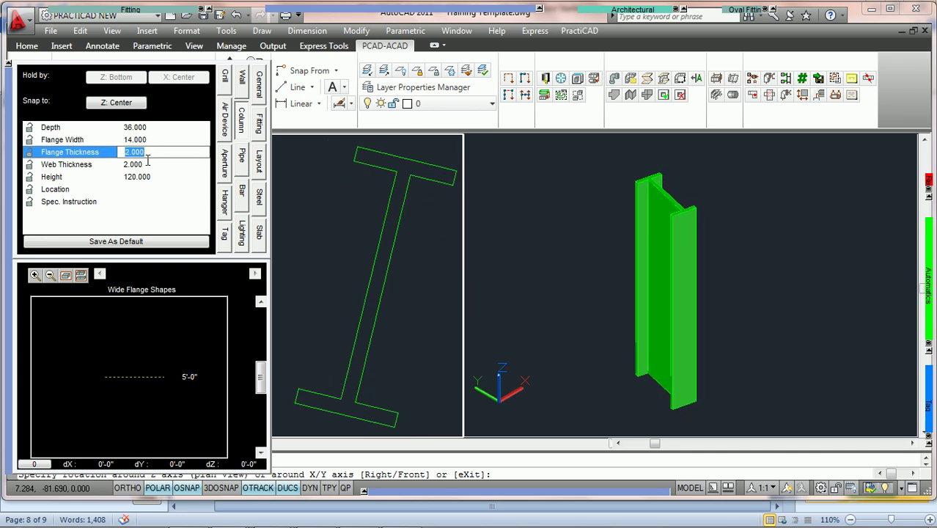
left_click(149, 164)
scroll(149, 164, "up", 3)
scroll(149, 164, "up", 3)
scroll(149, 164, "down", 3)
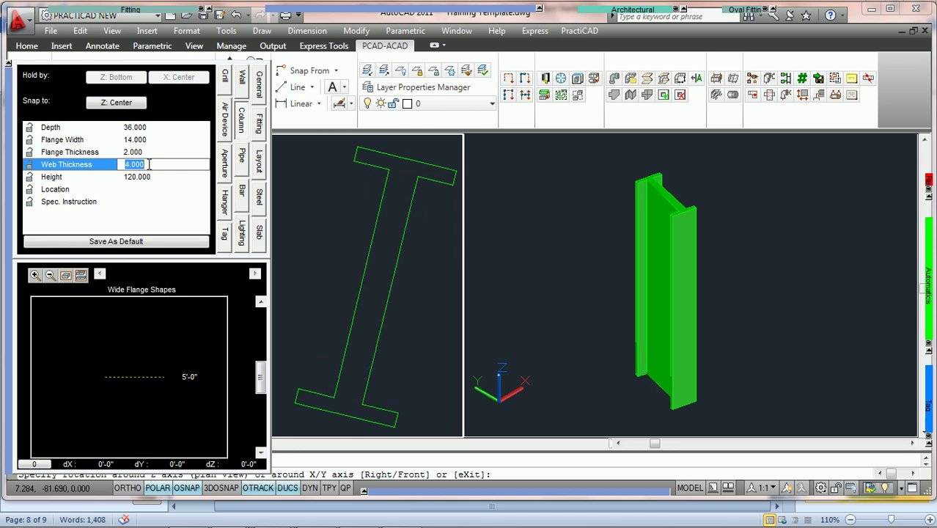
scroll(149, 165, "down", 3)
left_click(157, 176)
scroll(157, 176, "up", 5)
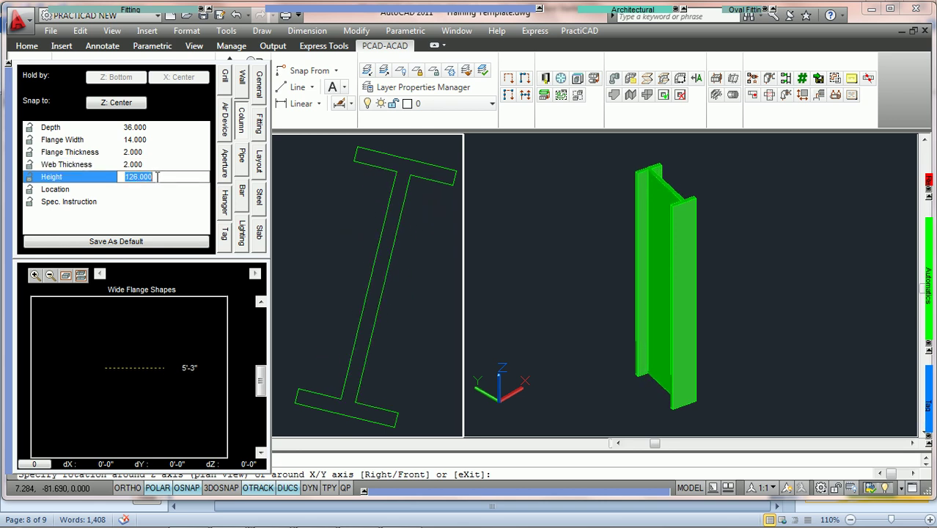
scroll(157, 176, "up", 4)
scroll(157, 176, "up", 4)
scroll(157, 176, "up", 5)
scroll(156, 176, "down", 4)
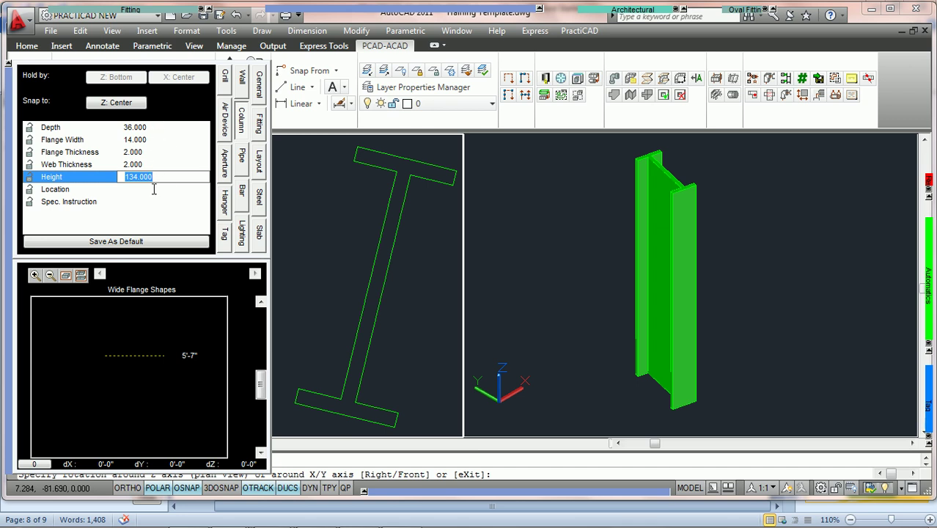
Step: Cancel the resized beam and start a fresh Wide Flange Shapes insertion
key("Escape")
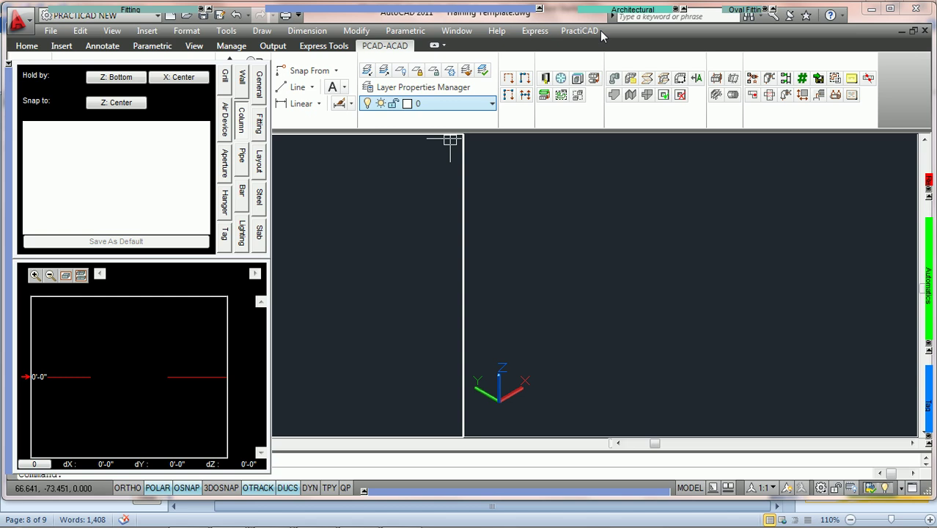
mouse_move(632, 10)
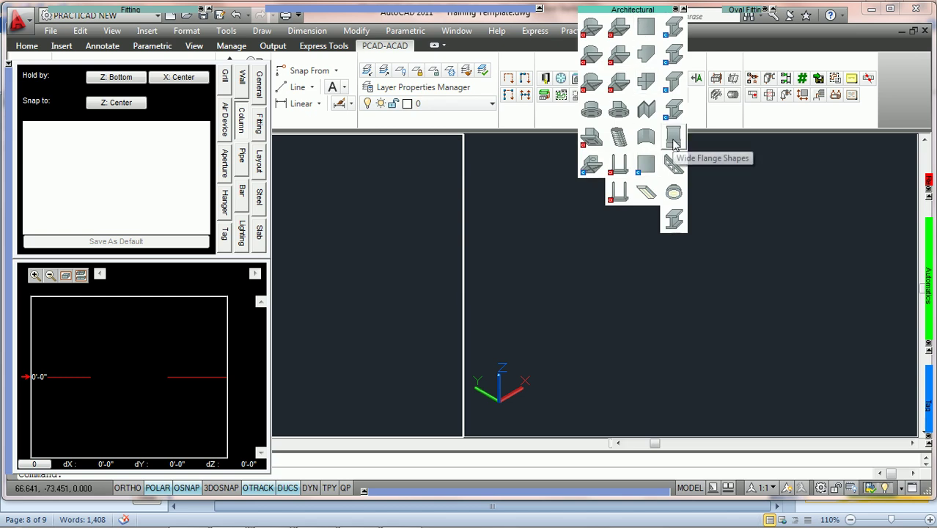
left_click(681, 142)
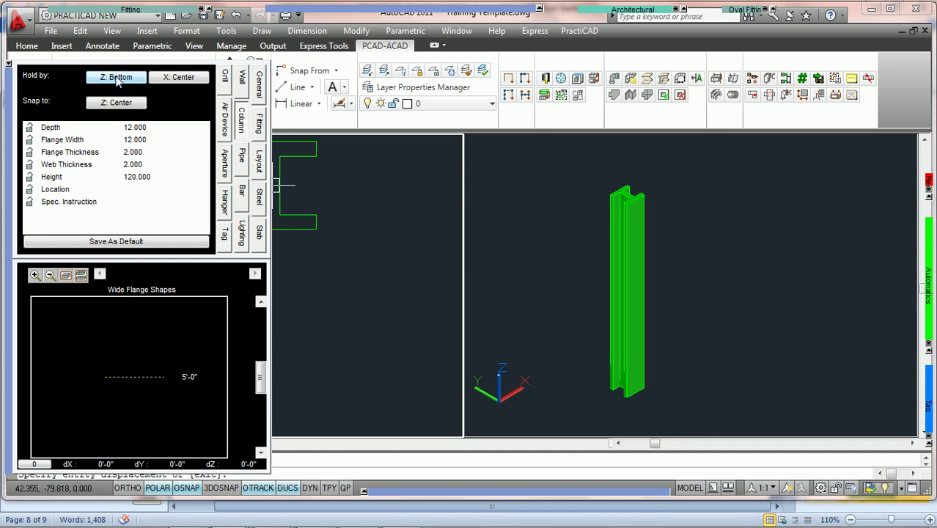
left_click(175, 80)
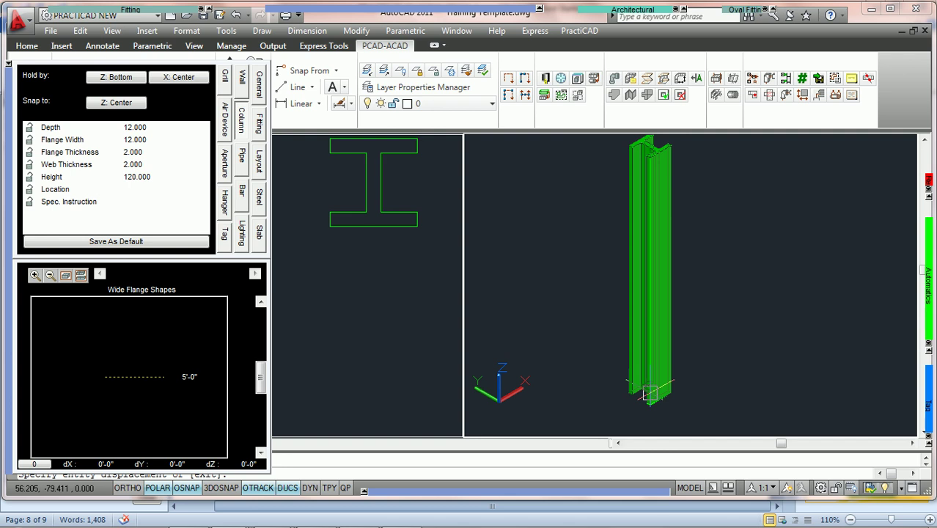
Step: Set the column's Hold by anchors to Z: Bottom and X: Left
left_click(117, 78)
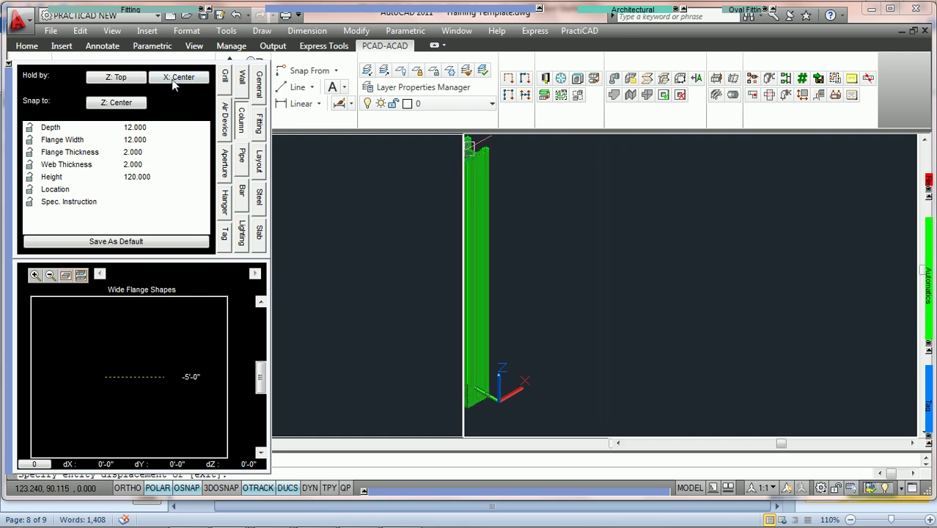
left_click(121, 77)
left_click(121, 78)
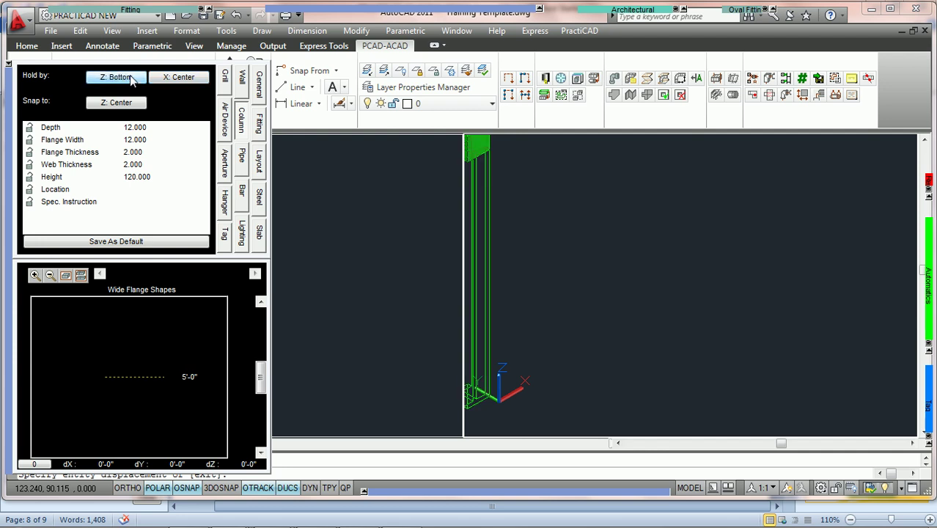
left_click(184, 79)
left_click(184, 78)
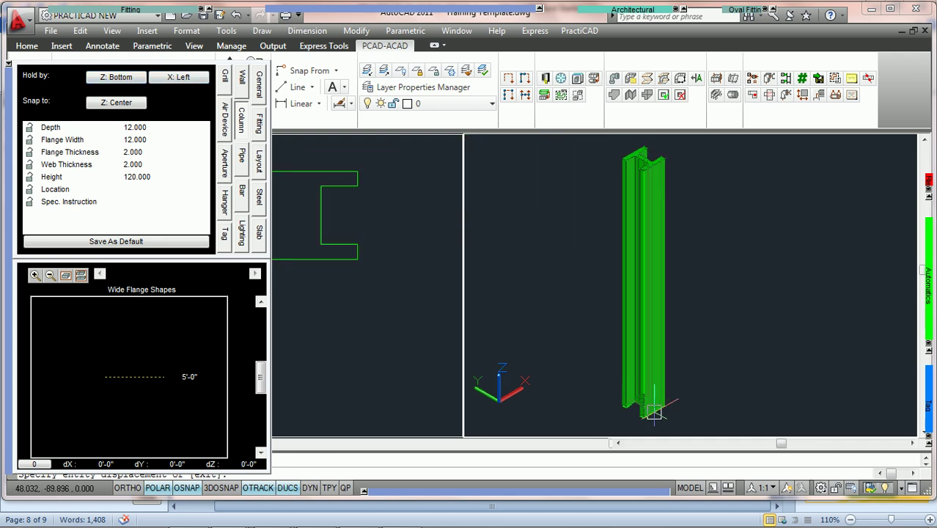
Step: Place the column in the viewport, then cancel the repeat placement and end the command
left_click(663, 402)
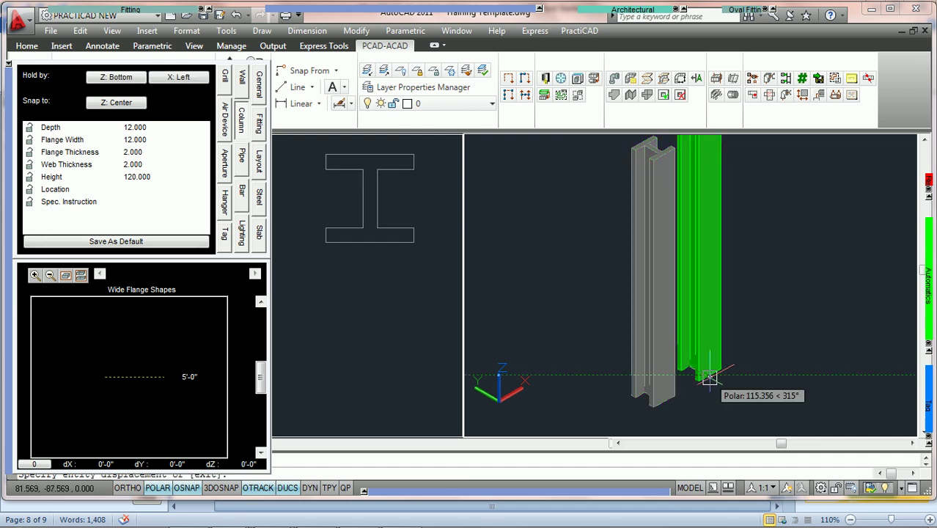
key("Escape")
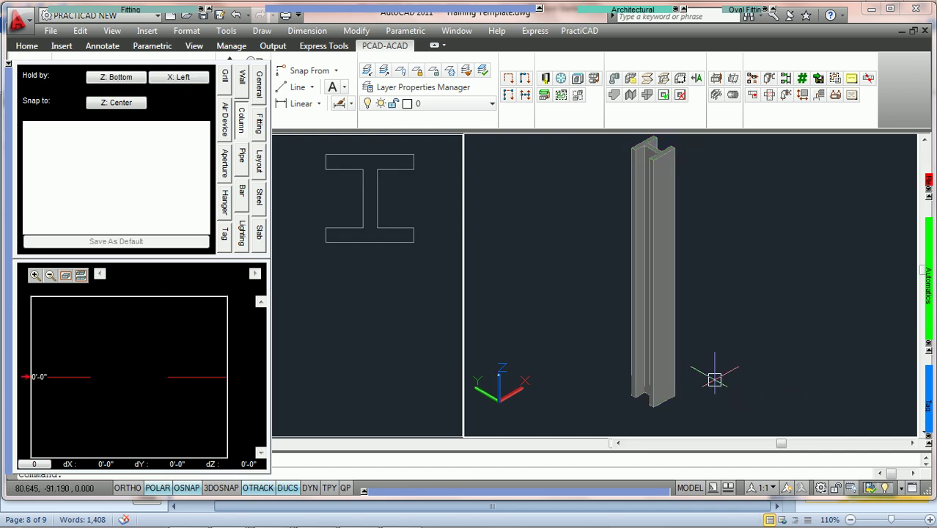
key("Escape")
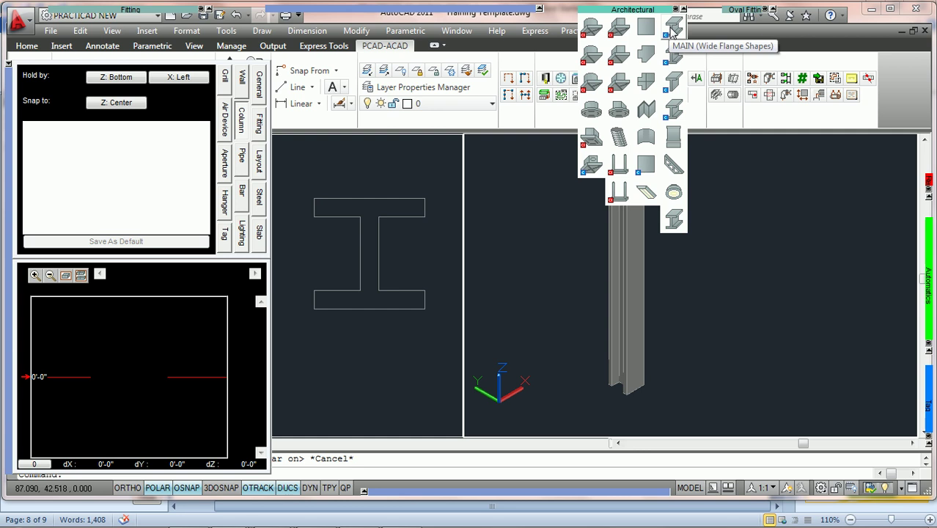
Step: Start placing a W16x67 wide-flange member snapped at X: Center, with Column options shown
left_click(673, 29)
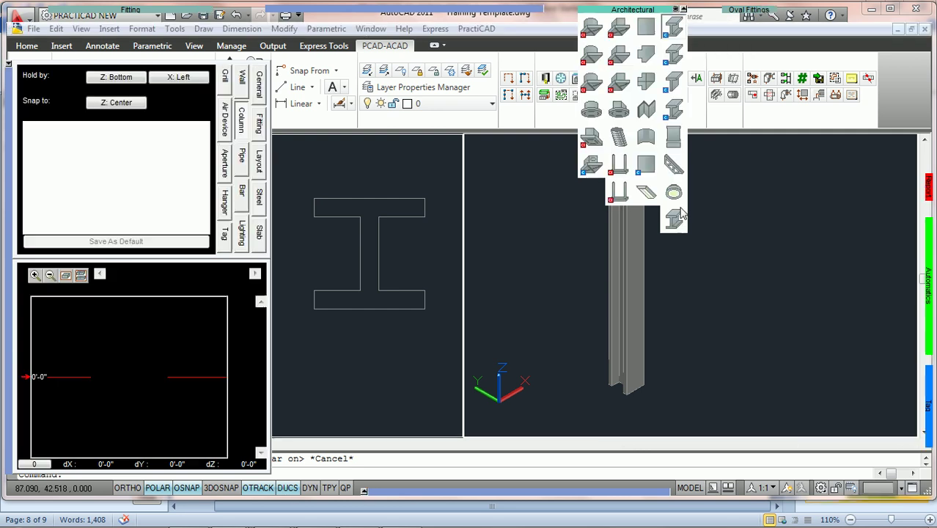
left_click(621, 42)
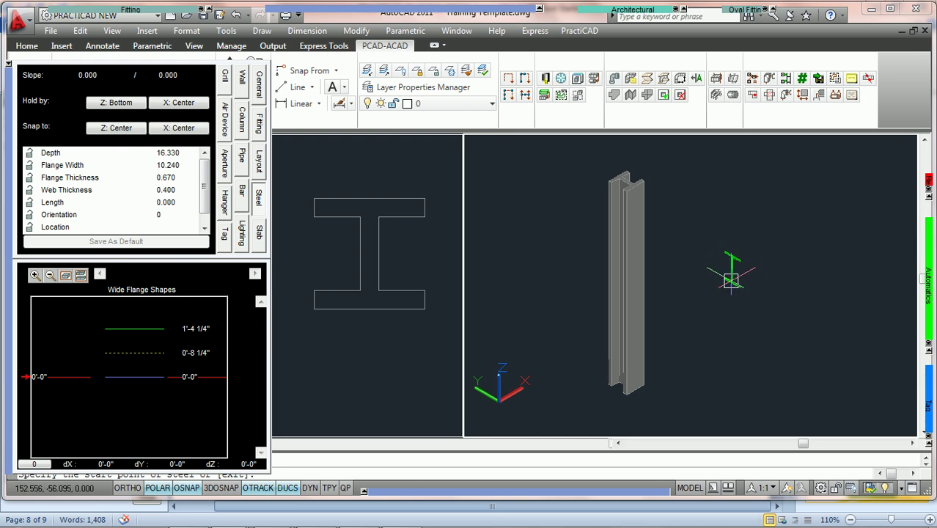
left_click(176, 128)
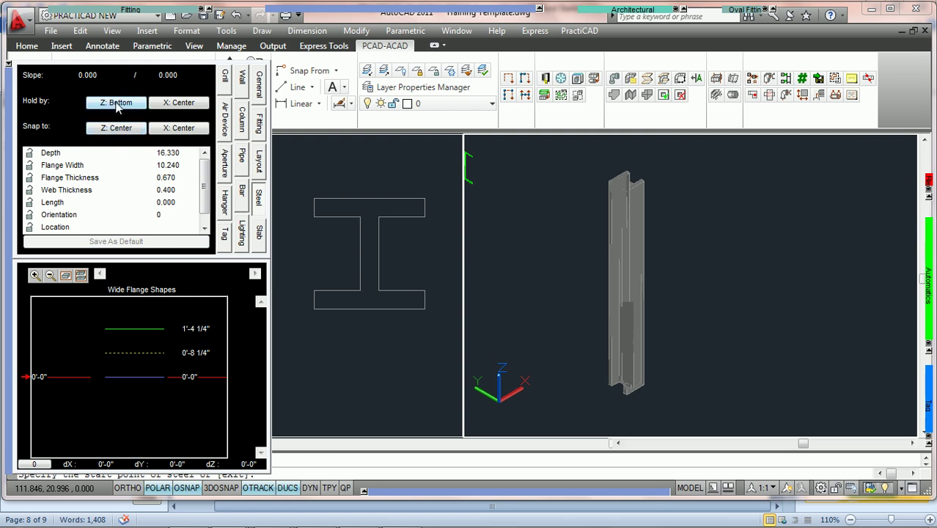
left_click(245, 129)
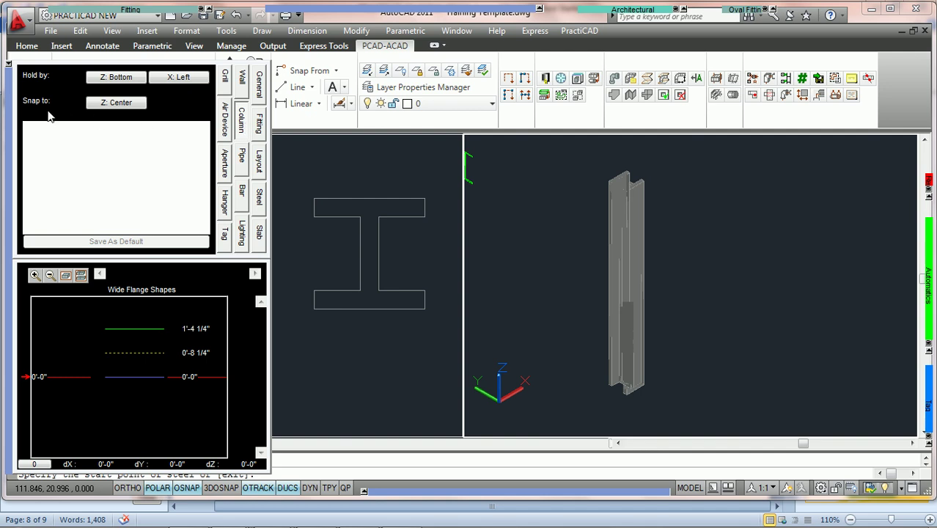
Step: Snap the member at Z: Center to the column's endpoint and work in the left section view
left_click(109, 103)
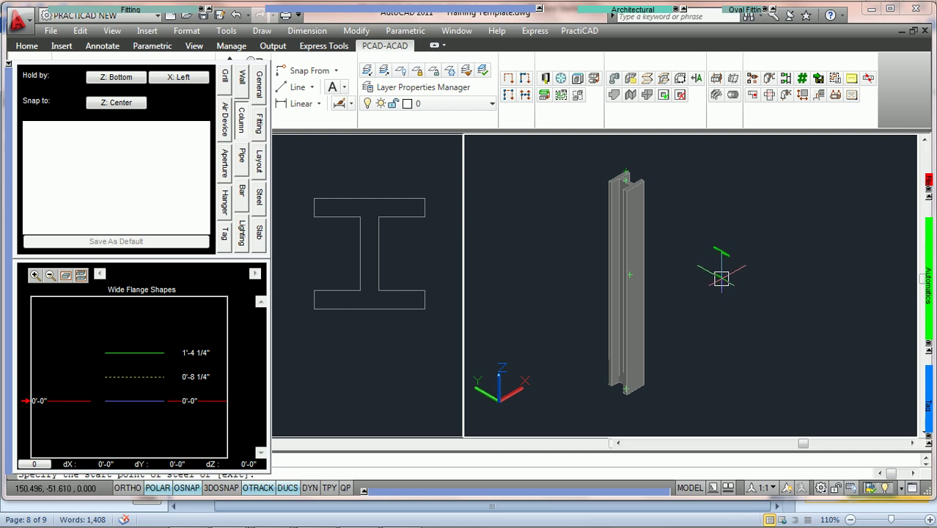
right_click(721, 278, "shift")
left_click(761, 290)
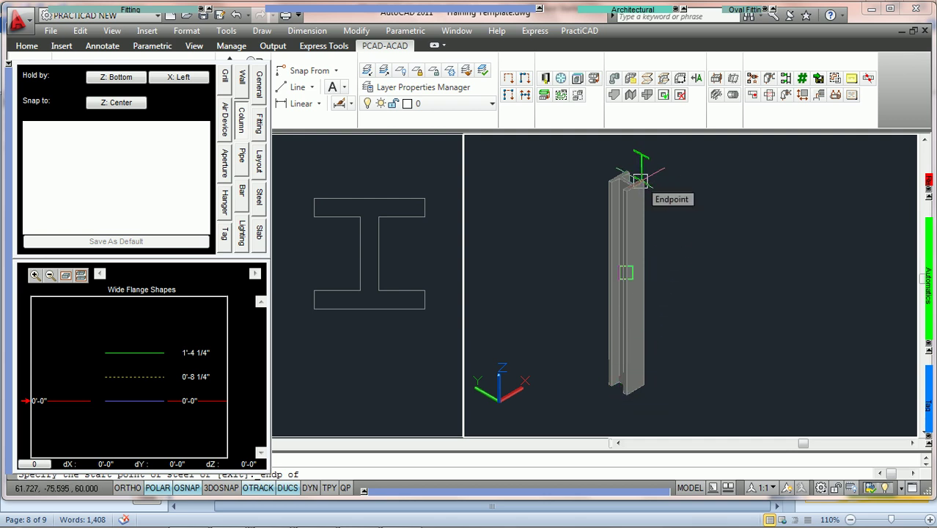
left_click(383, 257)
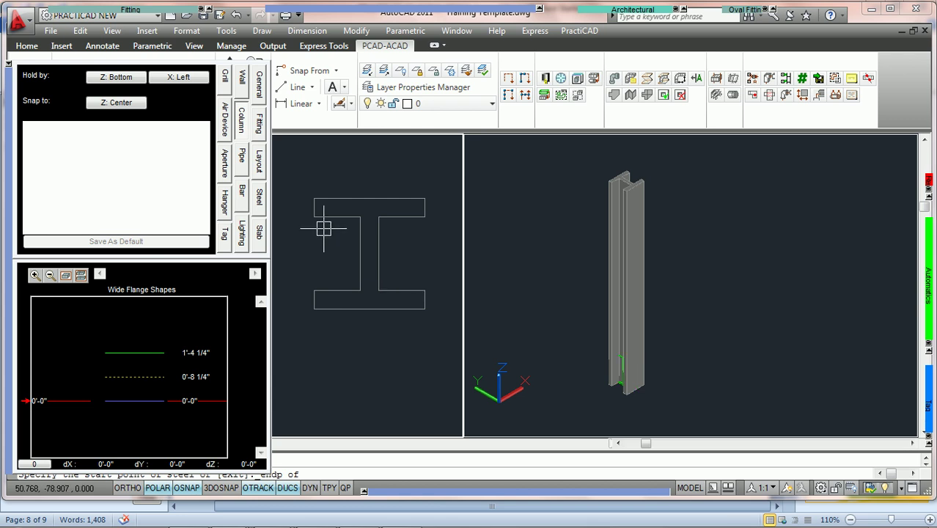
Step: Set the vertical snap to Z: Top and endpoint-snap to the column's top end
left_click(119, 105)
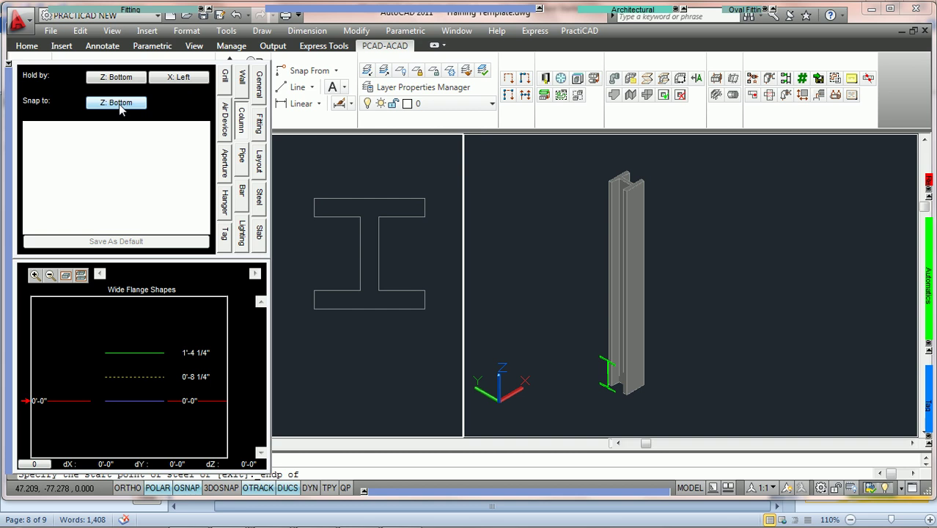
left_click(120, 105)
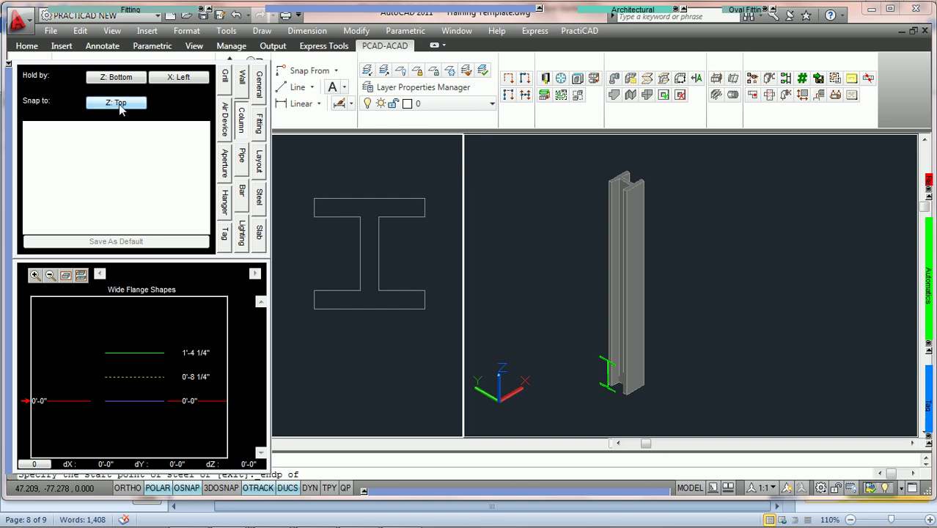
right_click(719, 277, "shift")
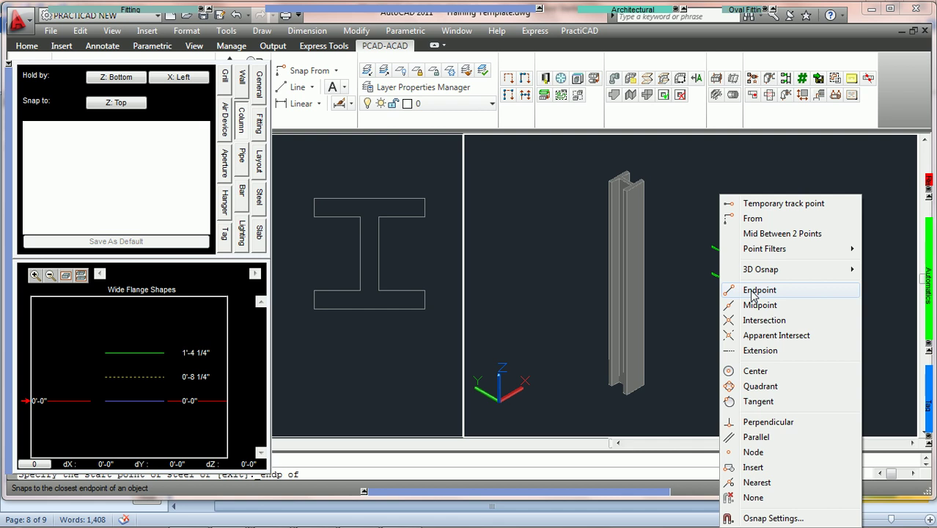
left_click(751, 291)
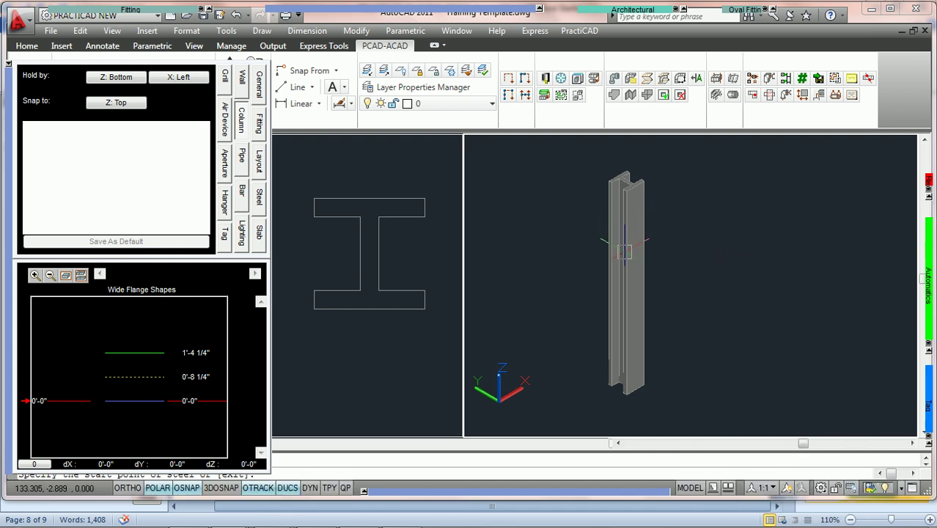
right_click(680, 270, "shift")
left_click(718, 291)
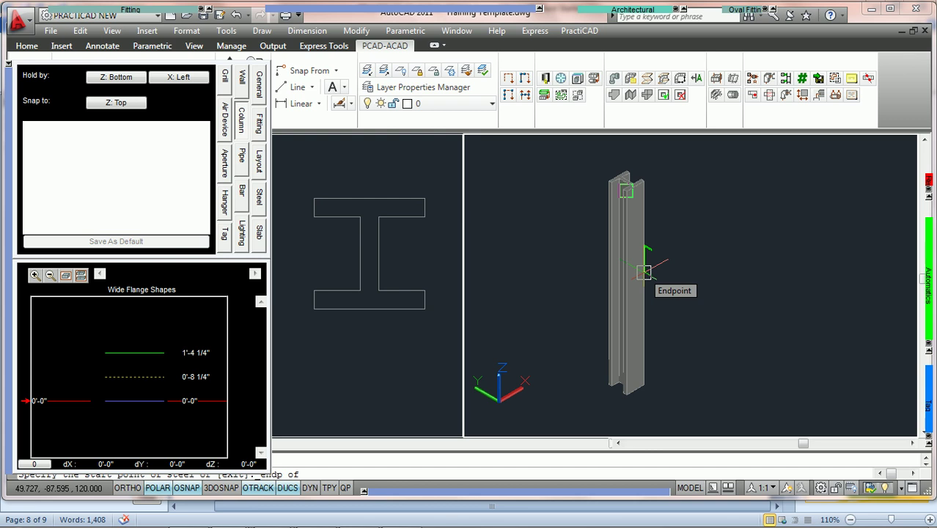
Step: Draw the W16x67 beam in the section view, starting at the column top
left_click(388, 258)
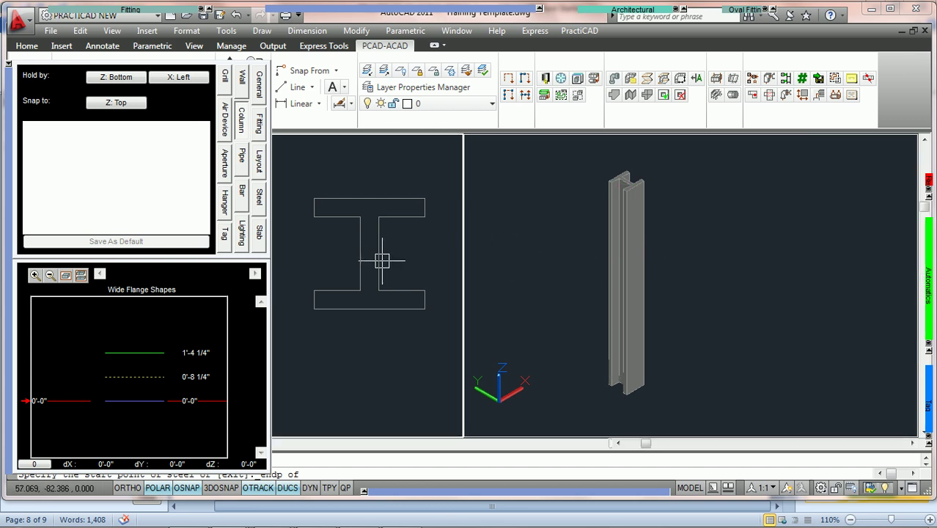
left_click(376, 260)
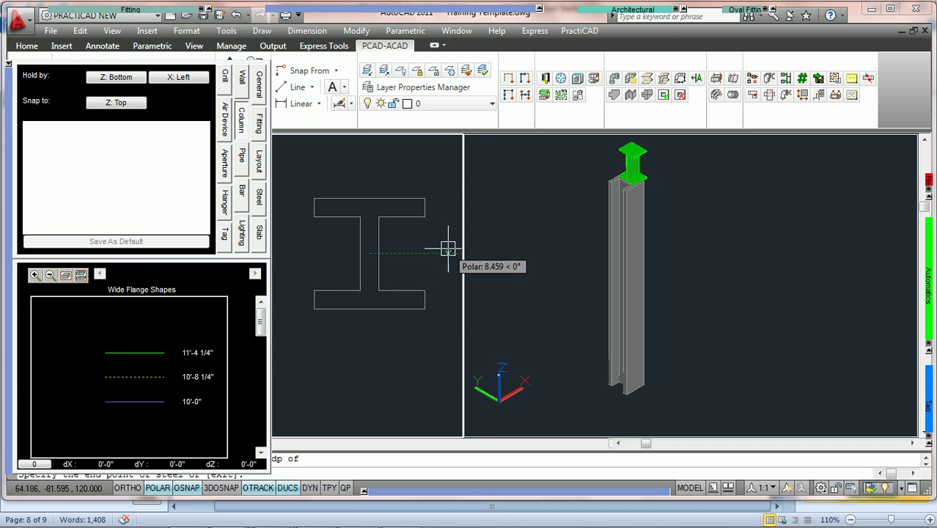
middle_click_drag(448, 250, 360, 251)
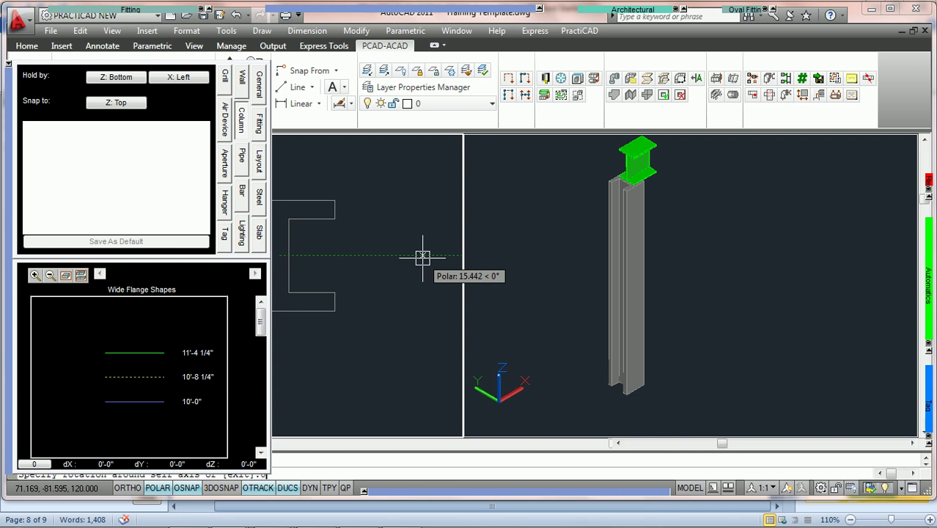
left_click(423, 257)
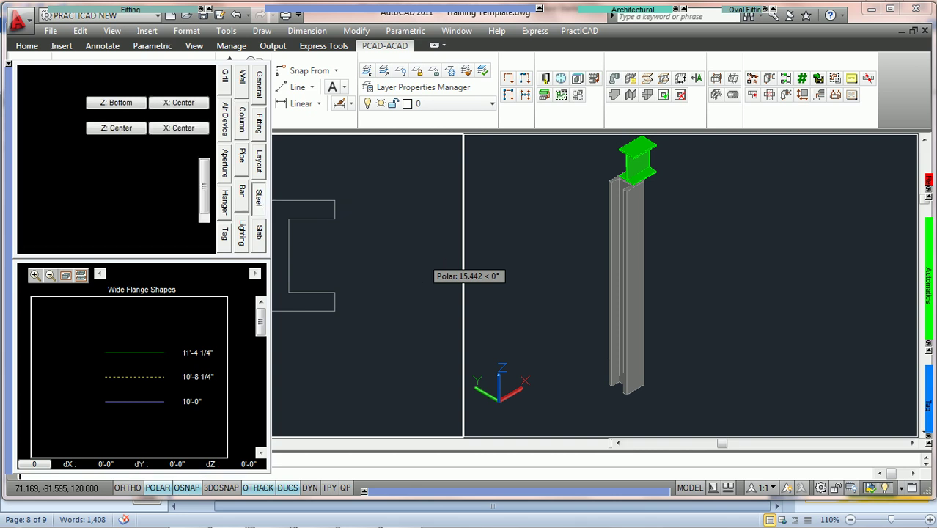
Step: Zoom the 3D view onto the beam-column joint and set the Column snap to Z: Top
left_click(693, 215)
middle_click_drag(673, 186, 677, 292)
scroll(675, 288, "up", 2)
scroll(671, 279, "up", 2)
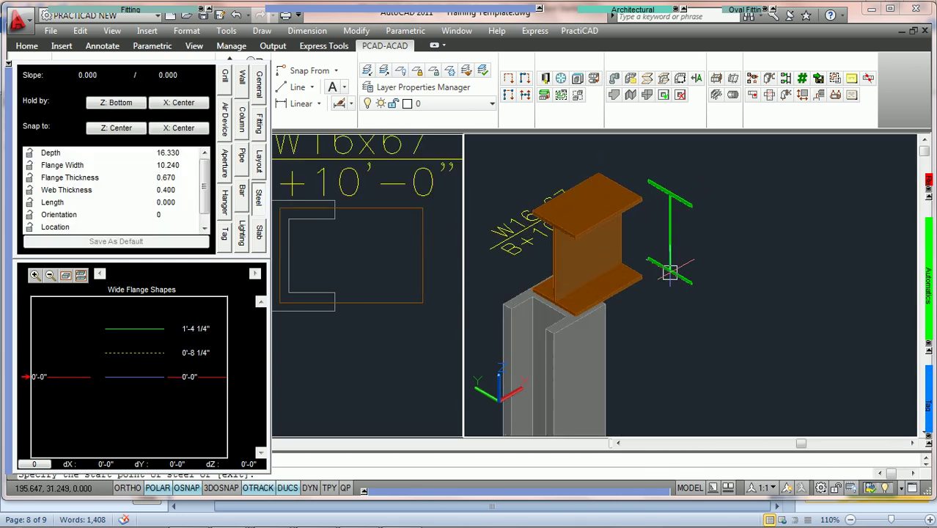
left_click(242, 119)
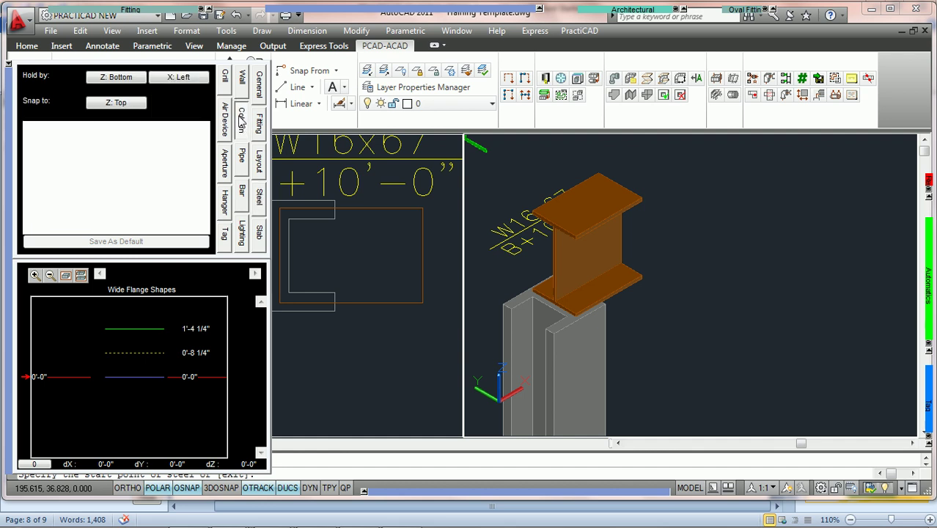
left_click(127, 109)
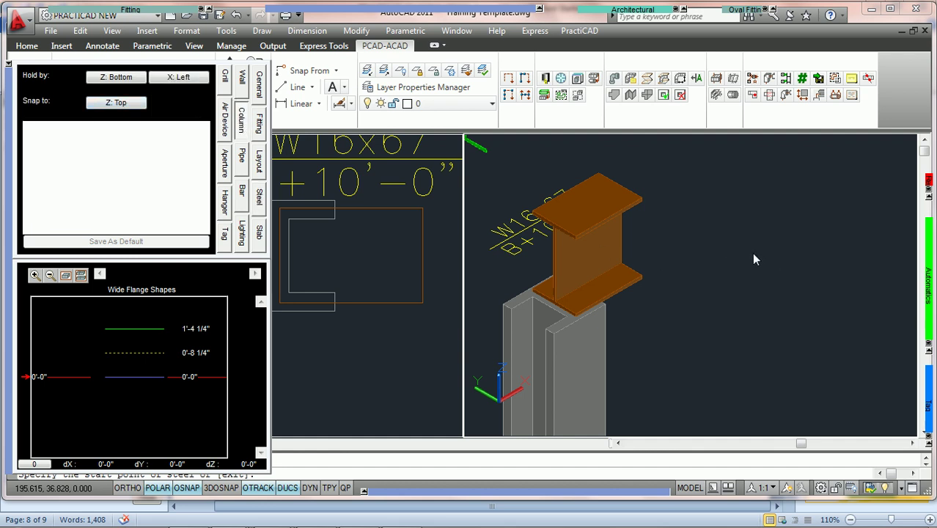